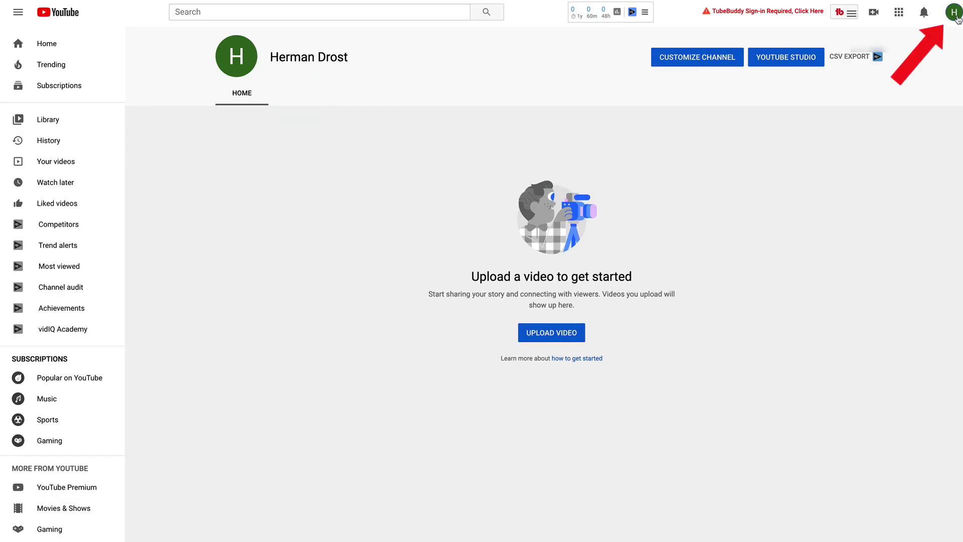
left_click(954, 13)
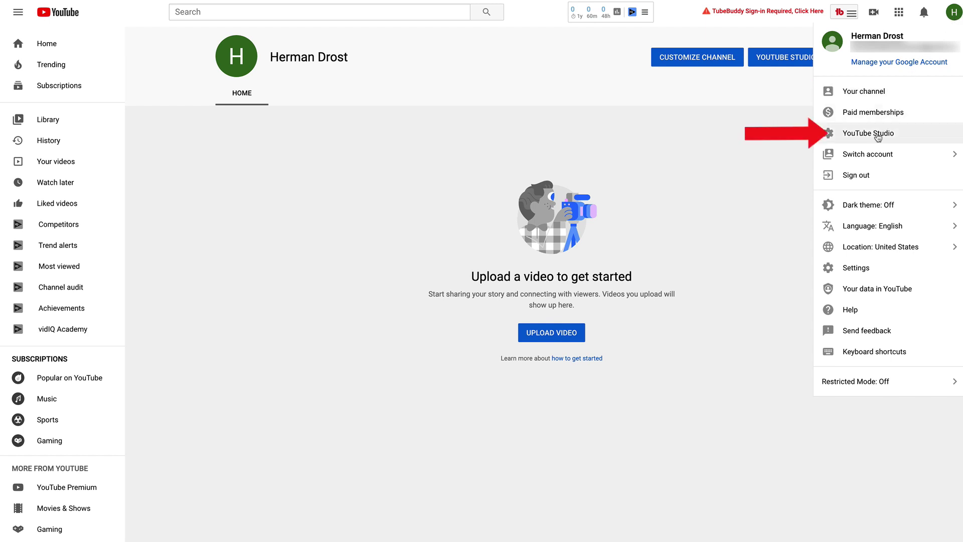
left_click(878, 134)
left_click(46, 503)
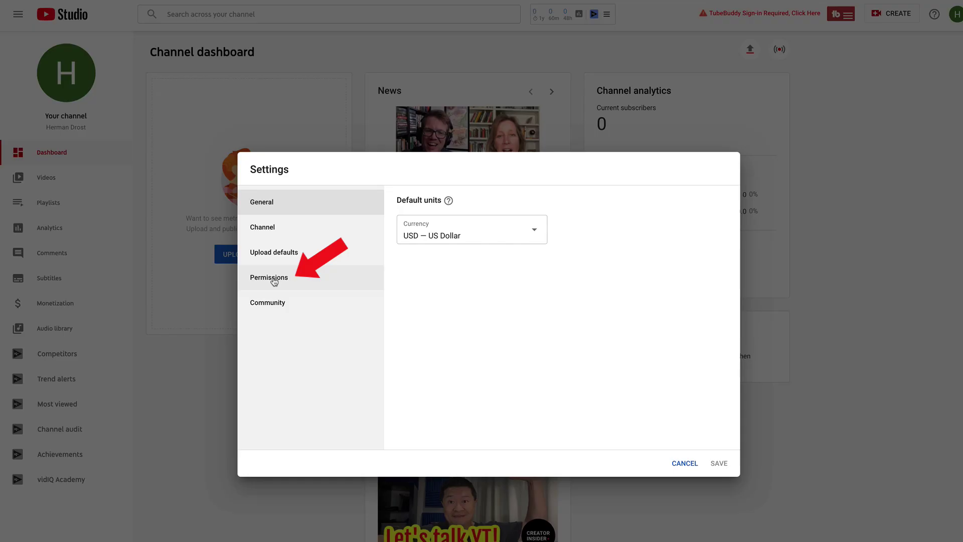
left_click(213, 279)
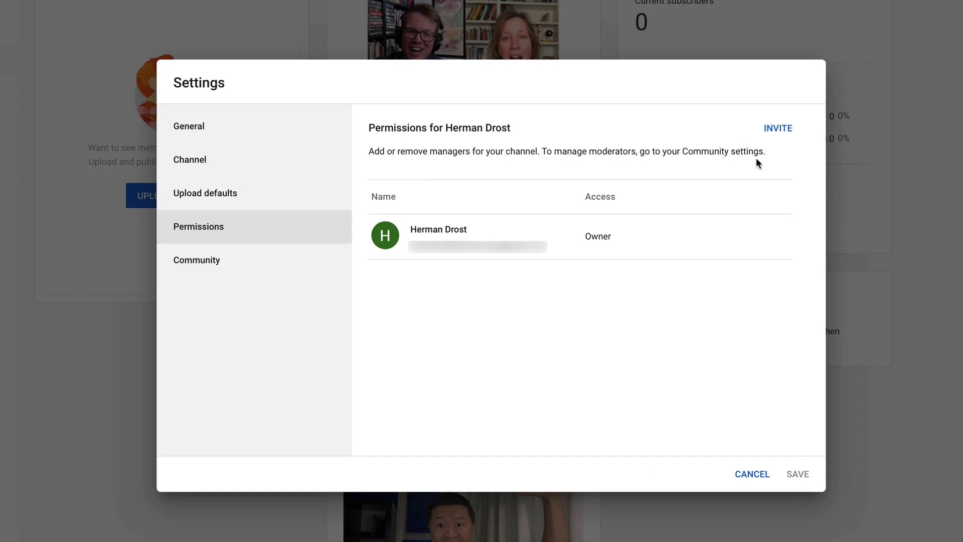
Step: Start an invite, paste the new person's e-mail address, and choose Manager access
left_click(778, 128)
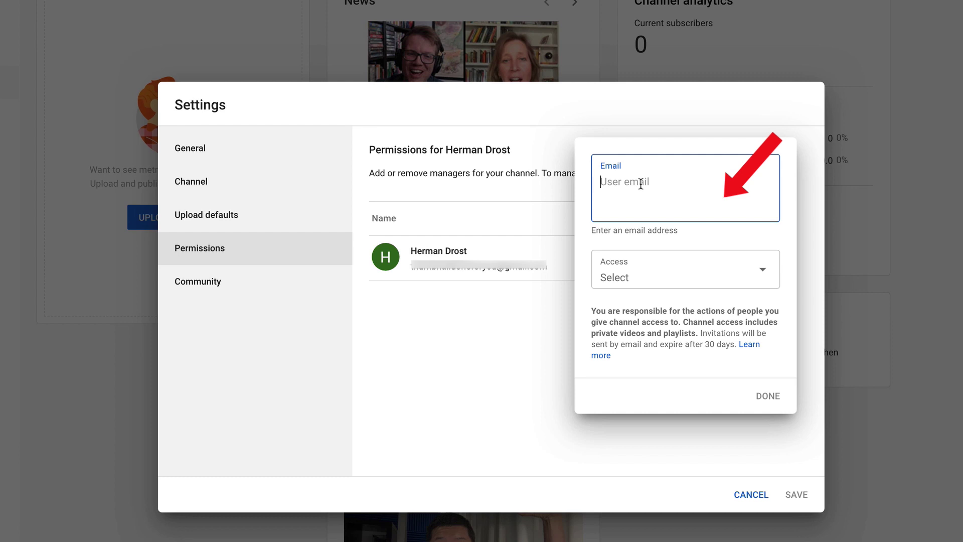
key("ctrl+v")
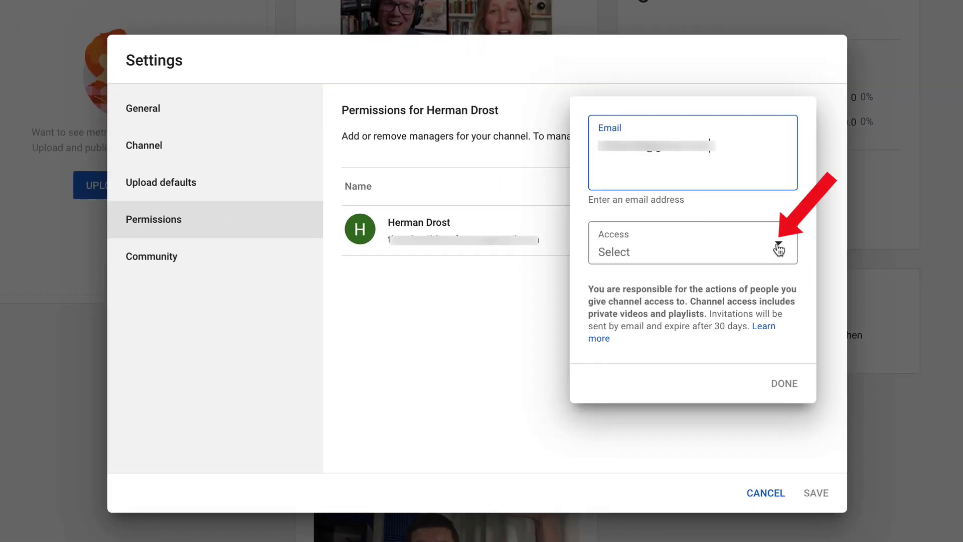
left_click(779, 249)
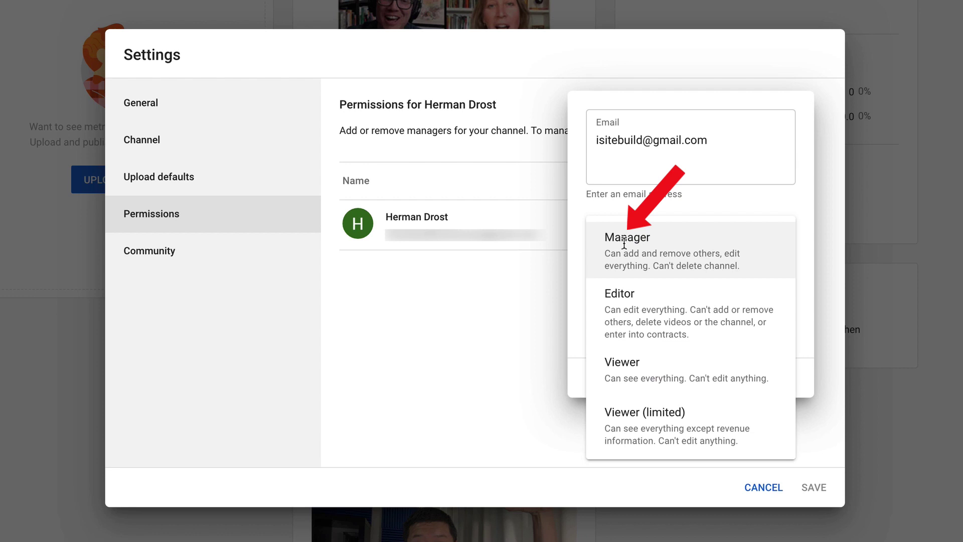
left_click(624, 244)
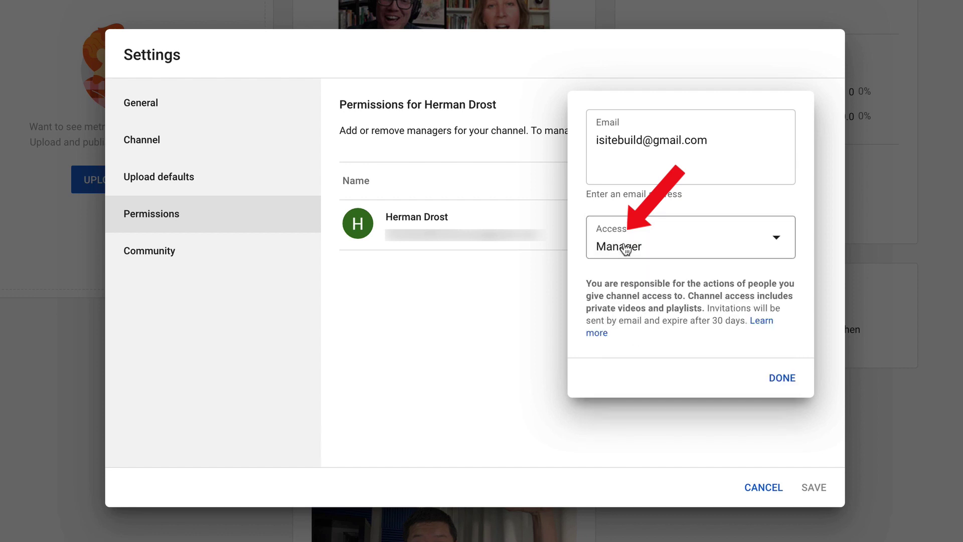
Step: Add the invitation, then review the role options on the invited user's row
left_click(784, 379)
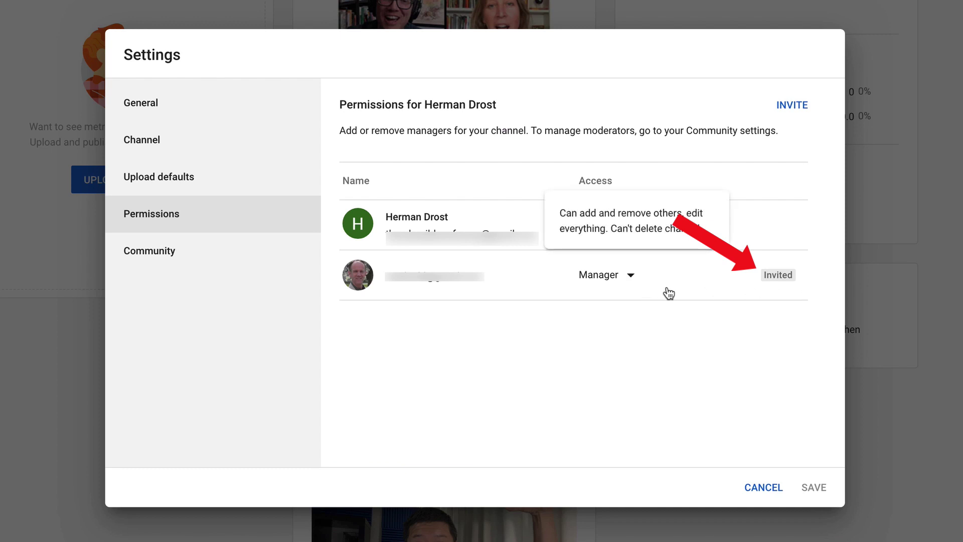
left_click(630, 280)
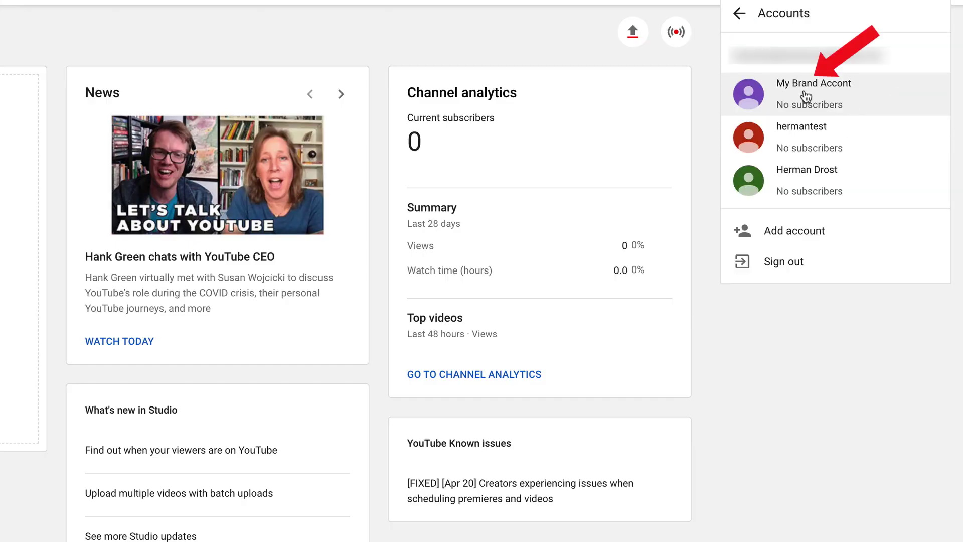
Step: Switch to My Brand Accont and open its Brand Account details from Studio's Permissions settings
left_click(806, 97)
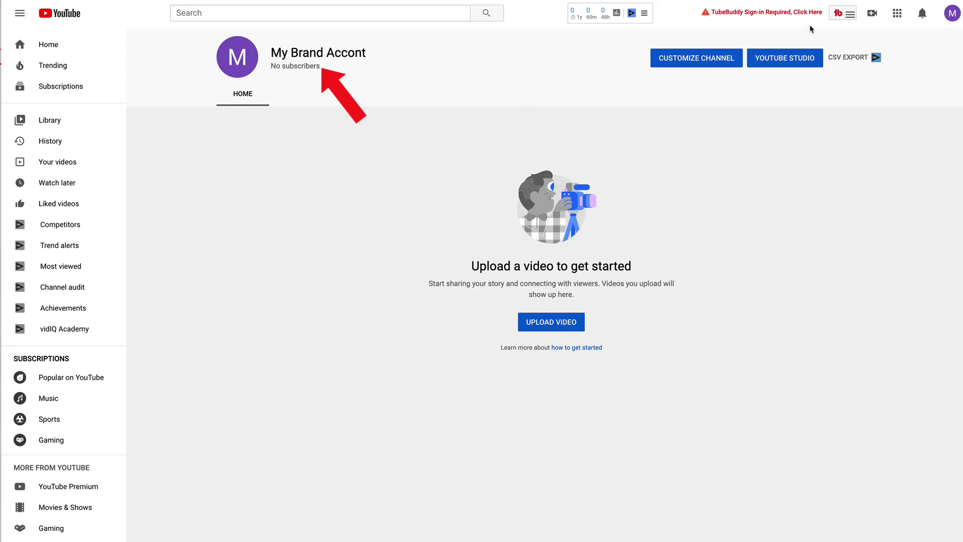
left_click(952, 14)
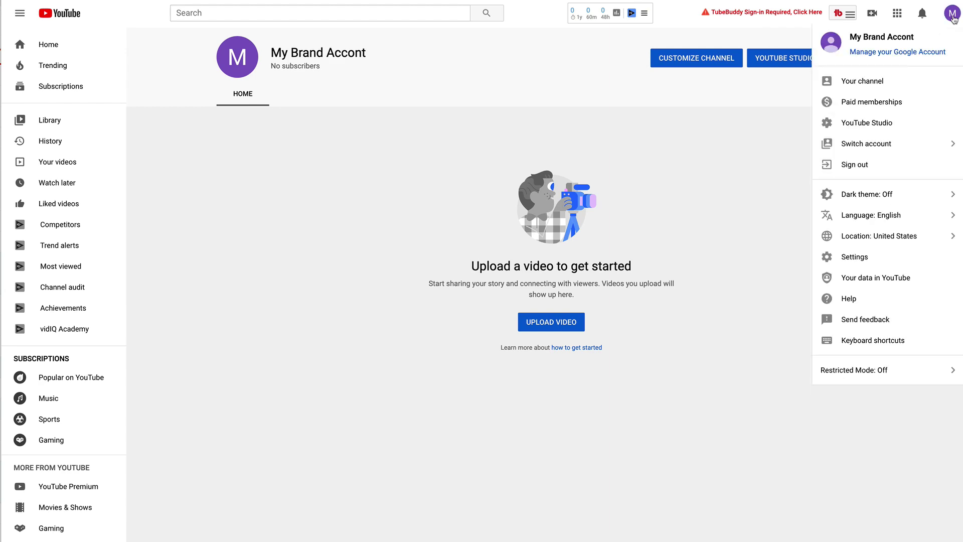
left_click(881, 125)
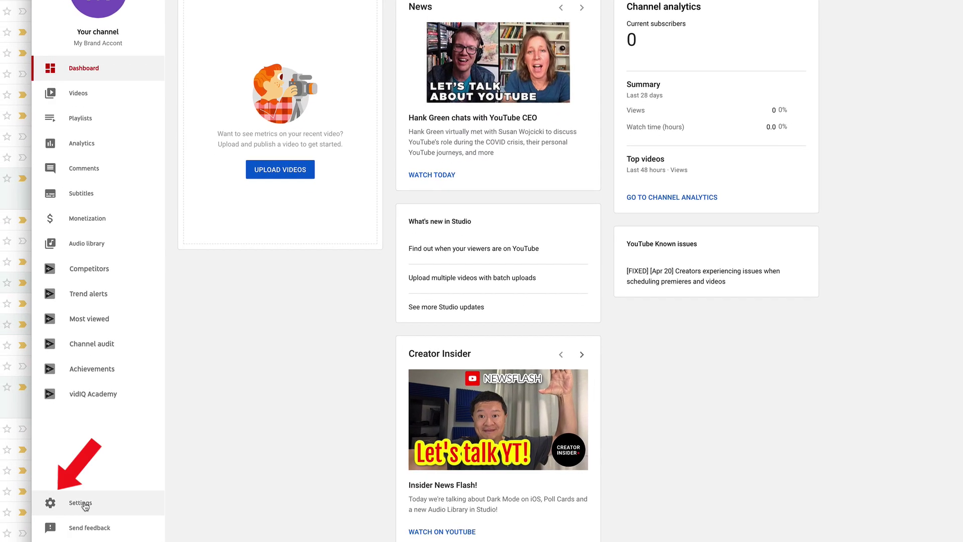
left_click(52, 504)
left_click(273, 196)
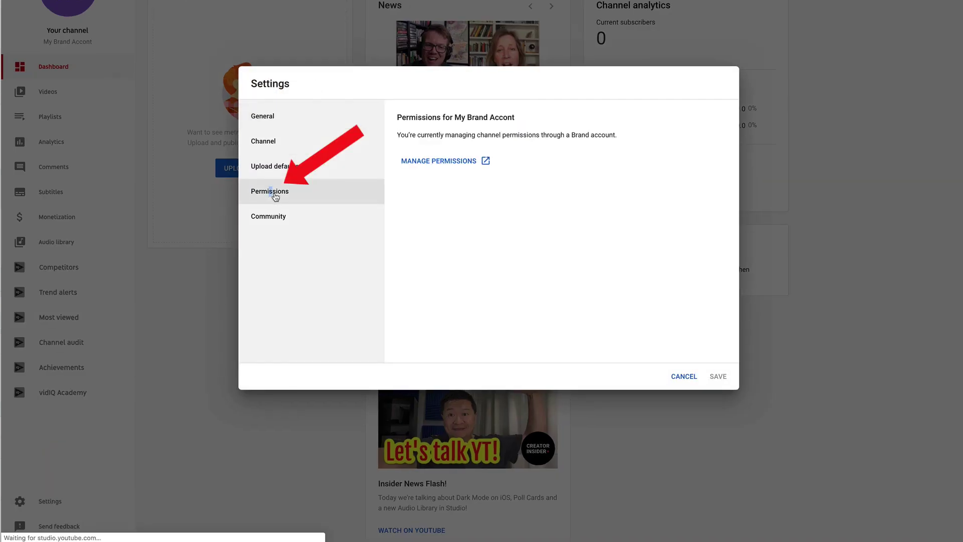
left_click(444, 161)
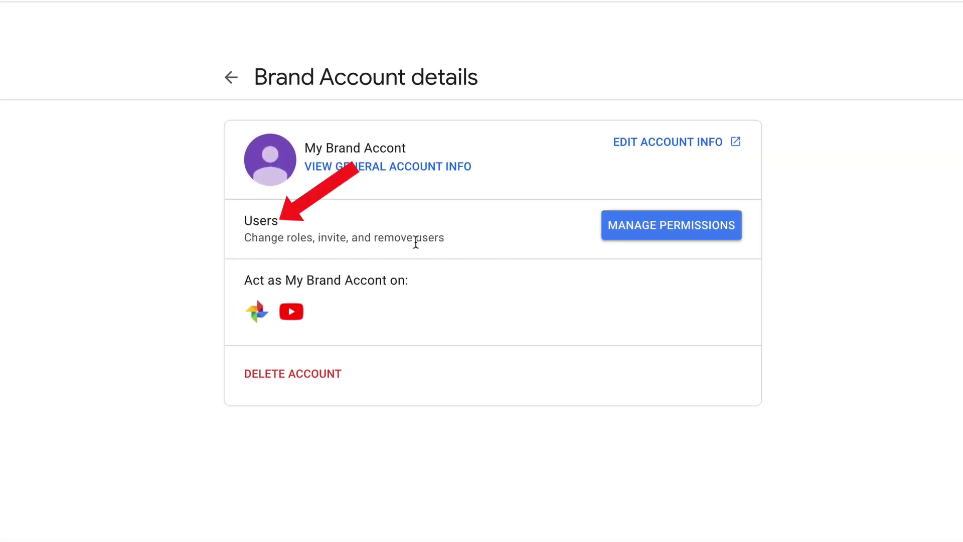
Step: Verify identity with the password and a texted code, then open My Brand Accont's user list
left_click(644, 227)
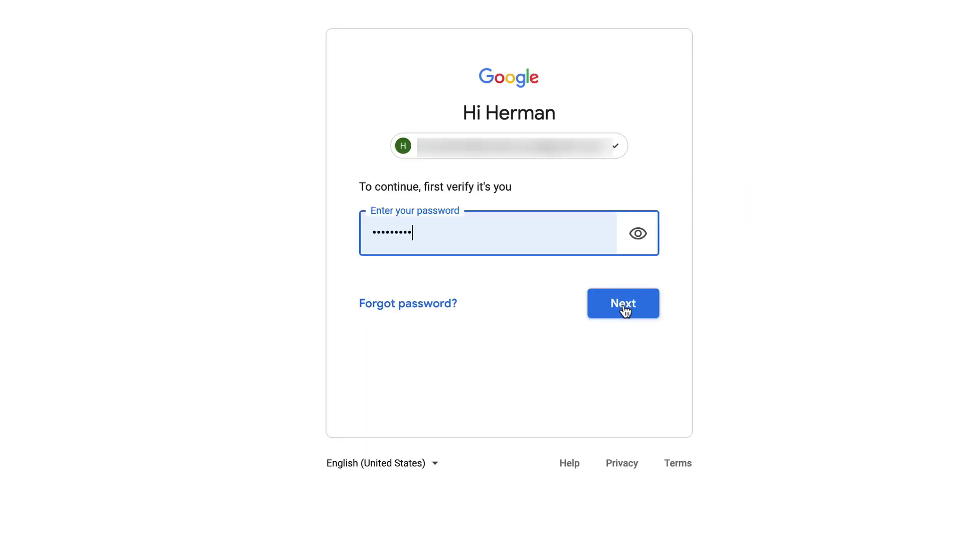
left_click(624, 310)
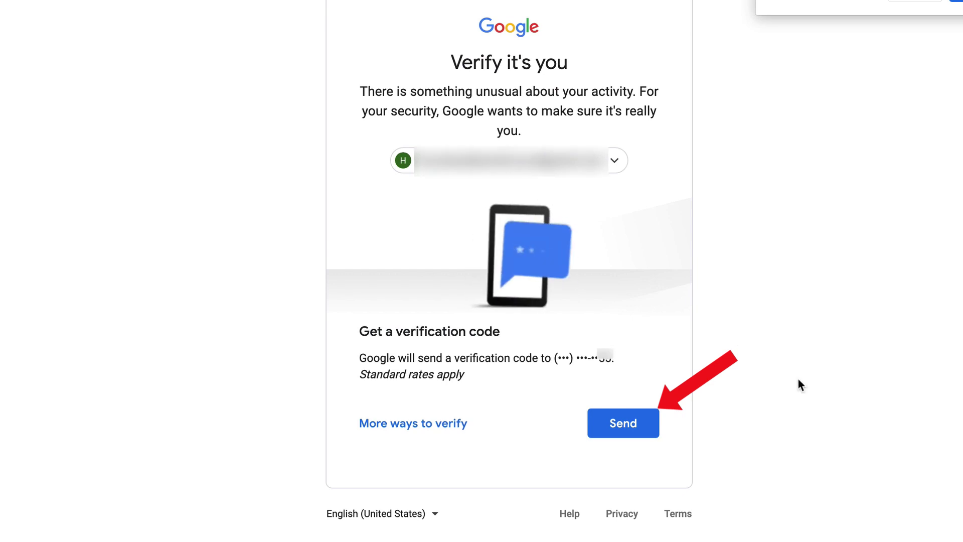
left_click(623, 425)
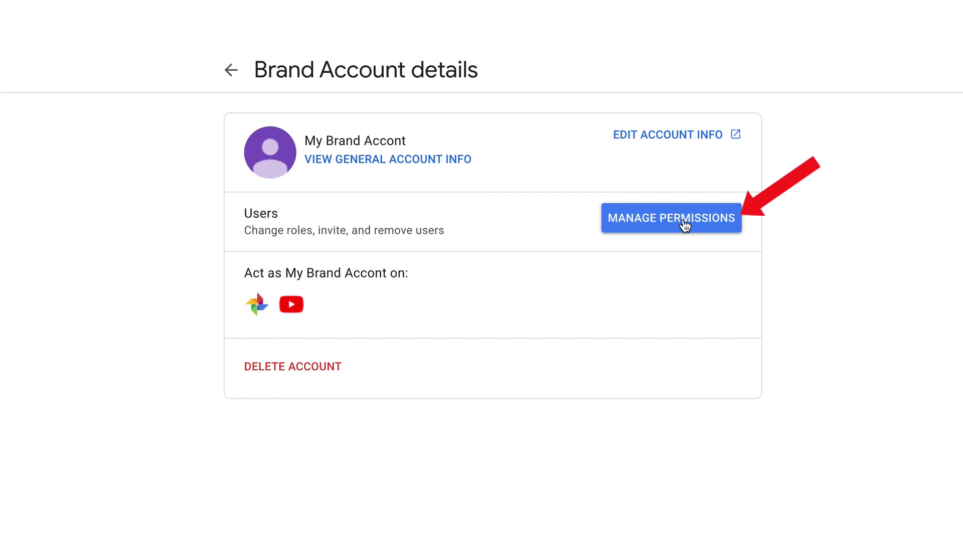
left_click(685, 226)
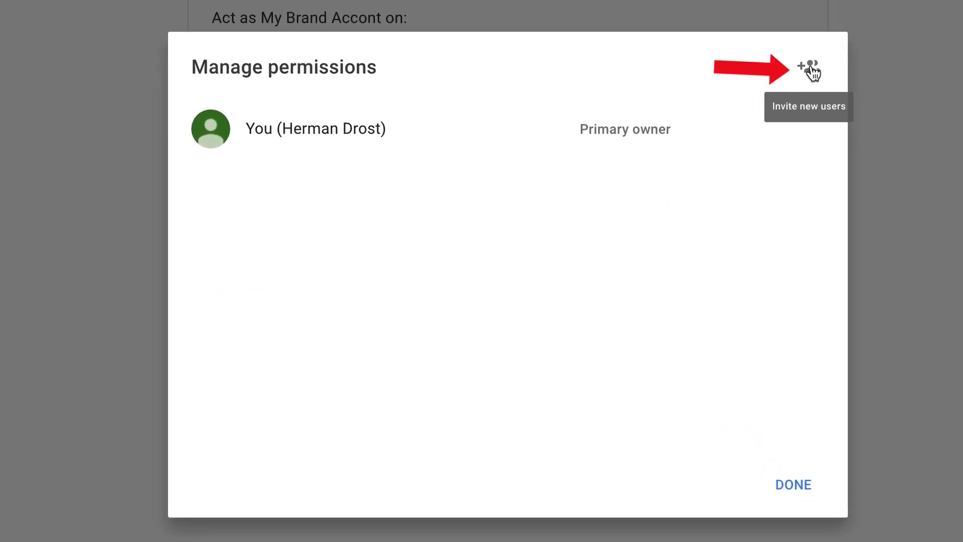
Step: Invite the new user's e-mail address to My Brand Accont with the Manager role
left_click(811, 68)
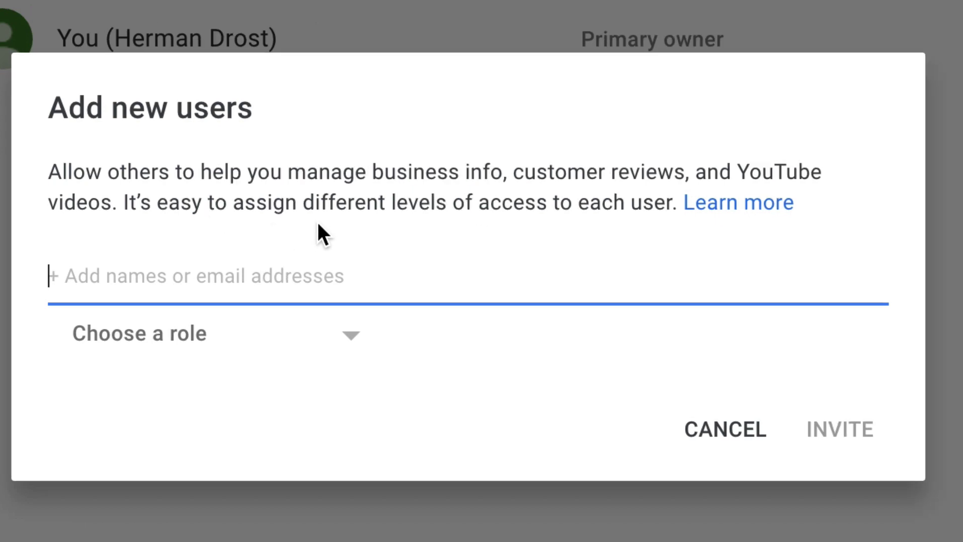
type("isite")
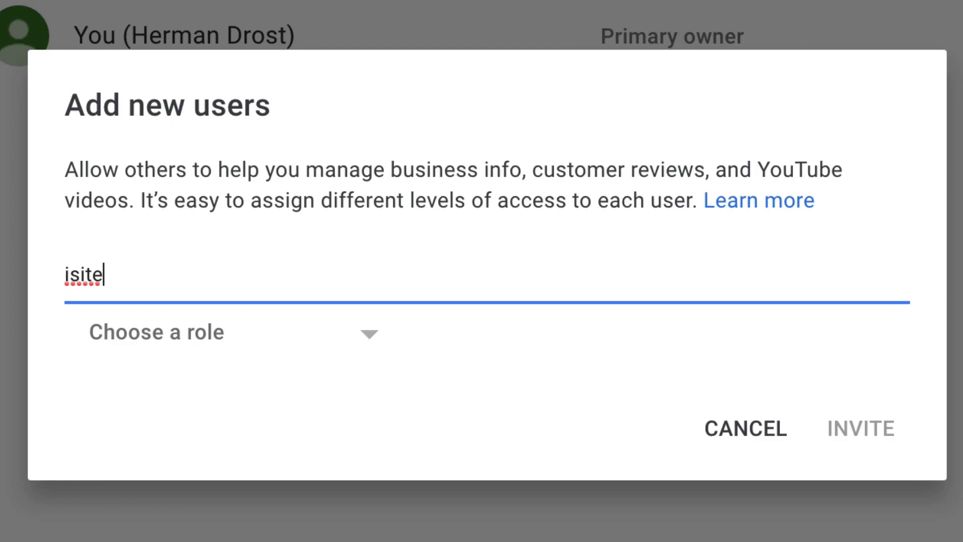
key("Return")
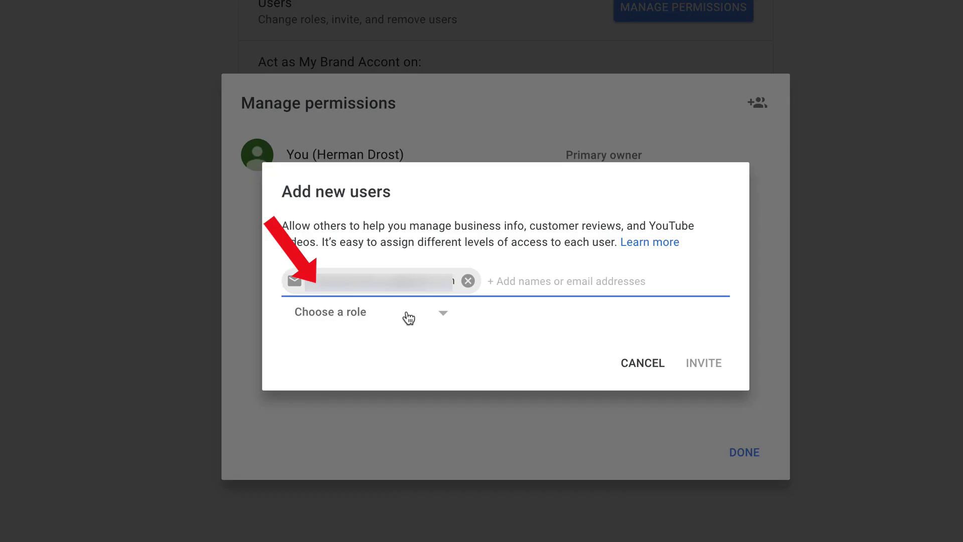
left_click(442, 321)
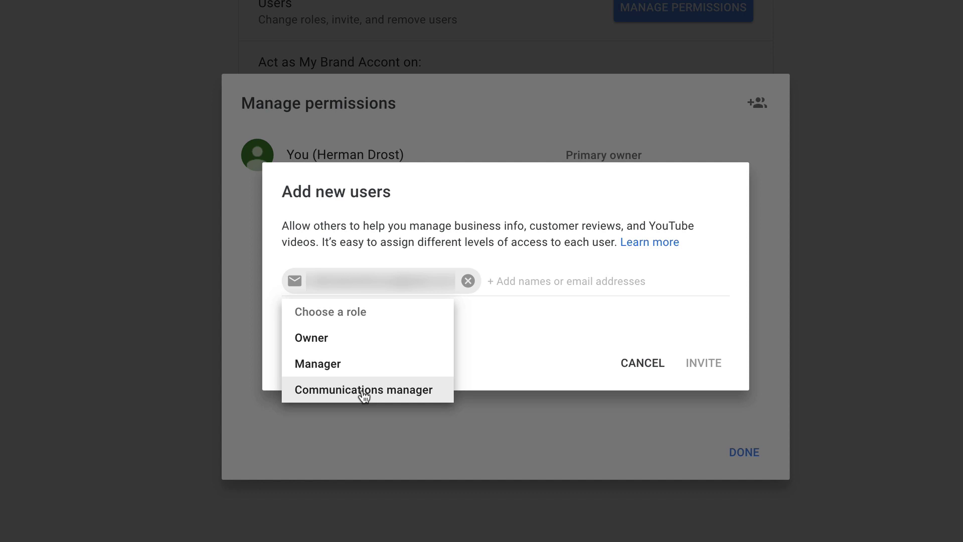
left_click(325, 370)
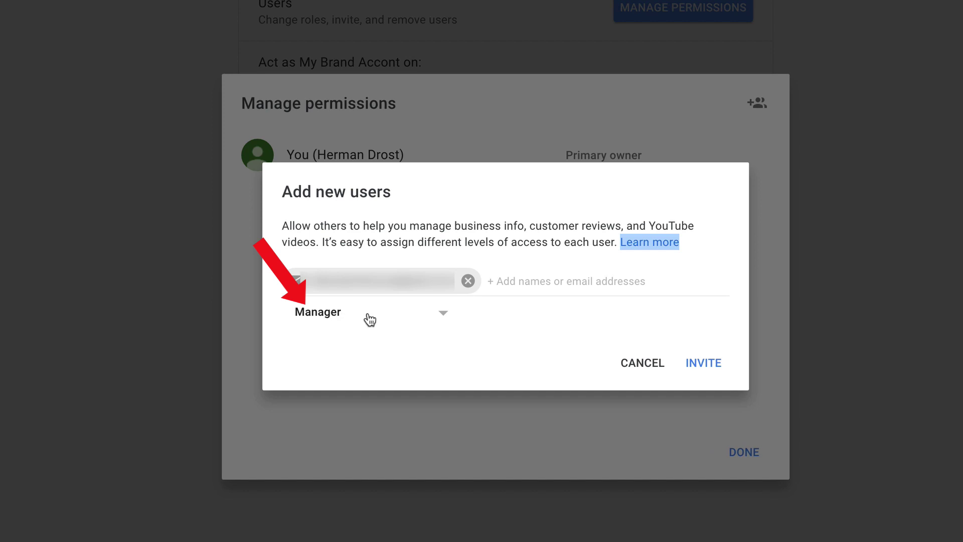
left_click(704, 368)
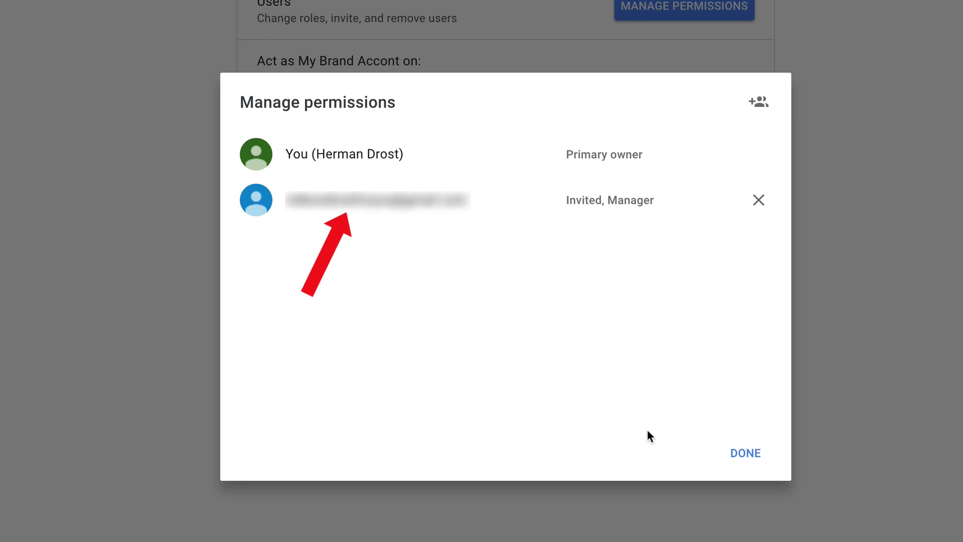
left_click(746, 457)
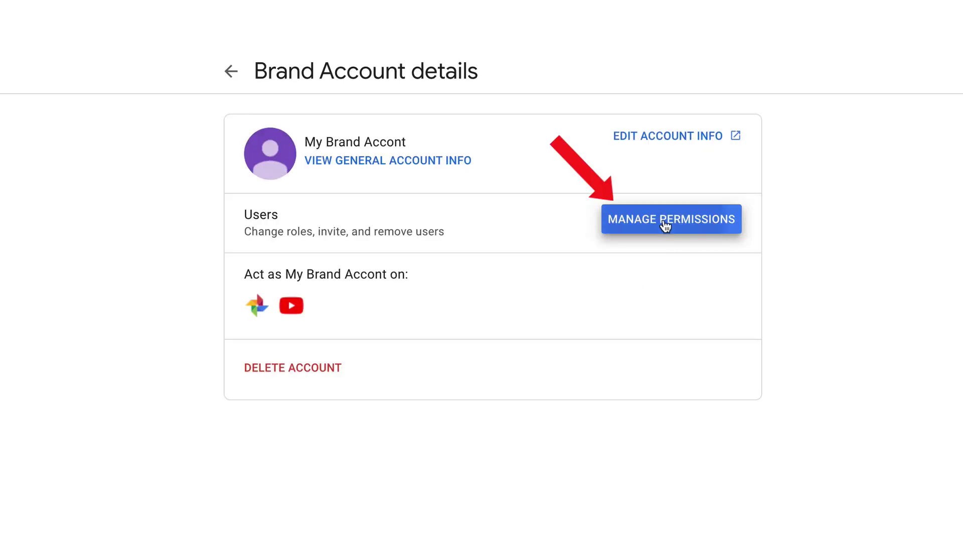
left_click(676, 7)
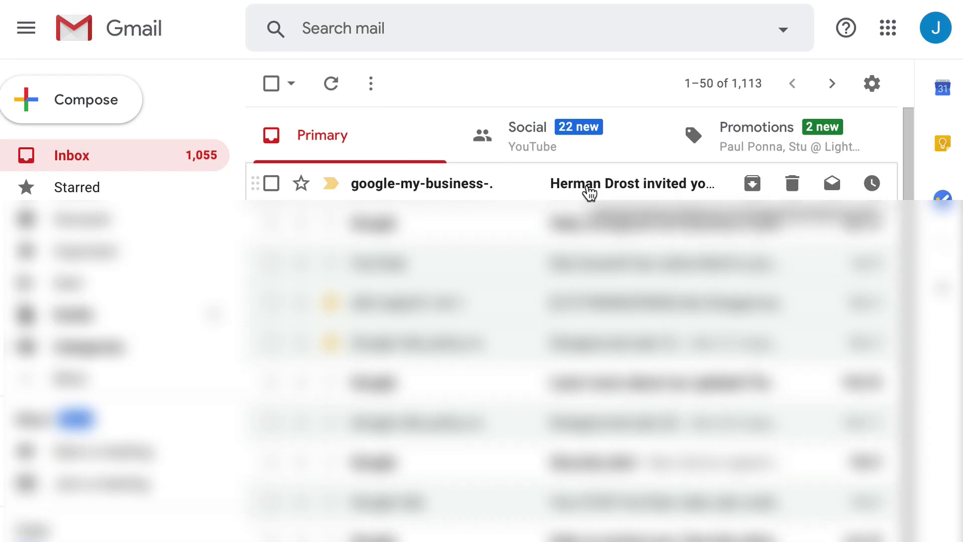
Step: Open the google-my-business invitation e-mail in Gmail and follow its Accept invitation link
left_click(586, 192)
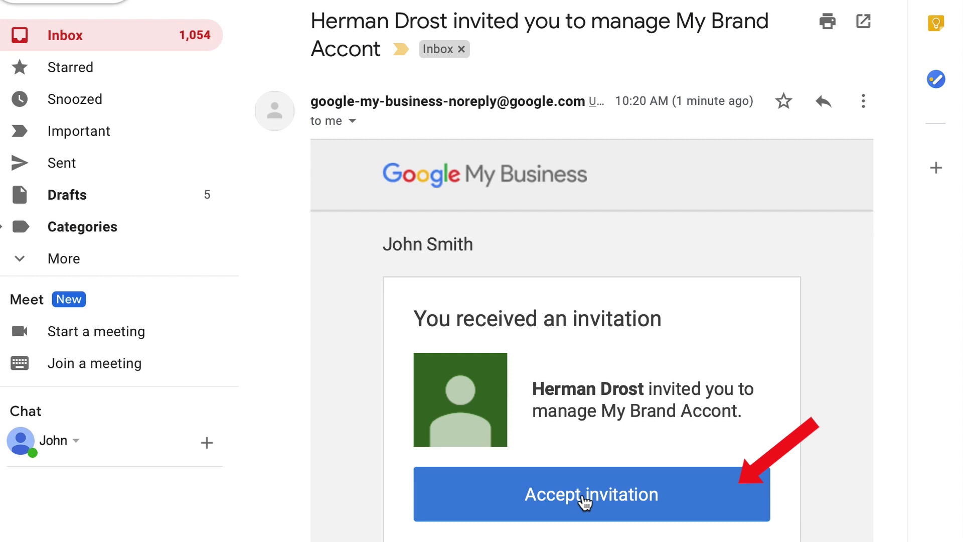
left_click(585, 497)
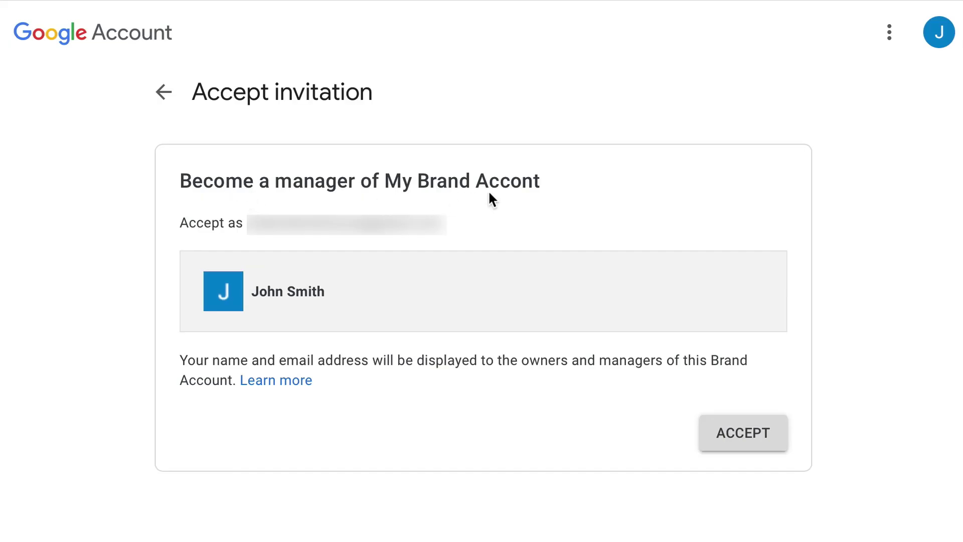
Step: Accept the invitation to become a manager of My Brand Accont
left_click(754, 438)
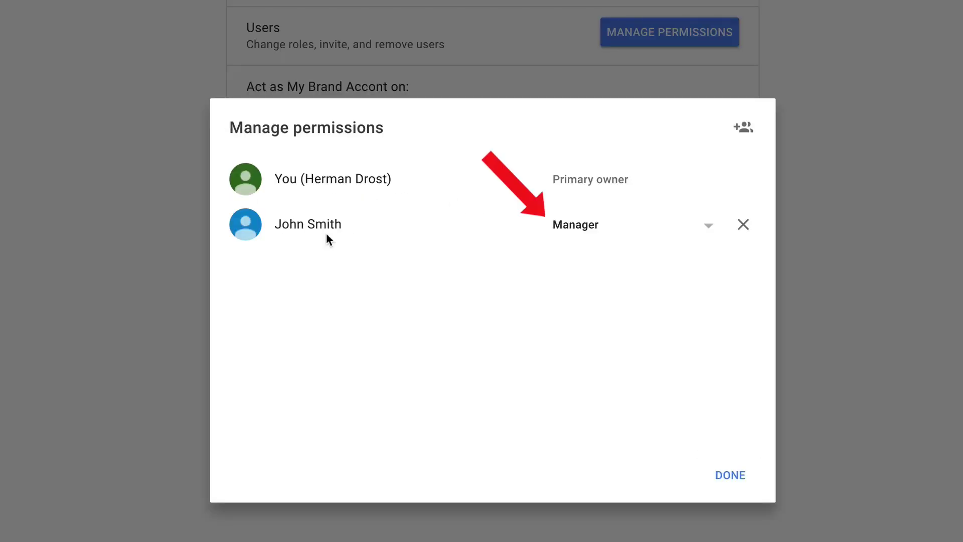